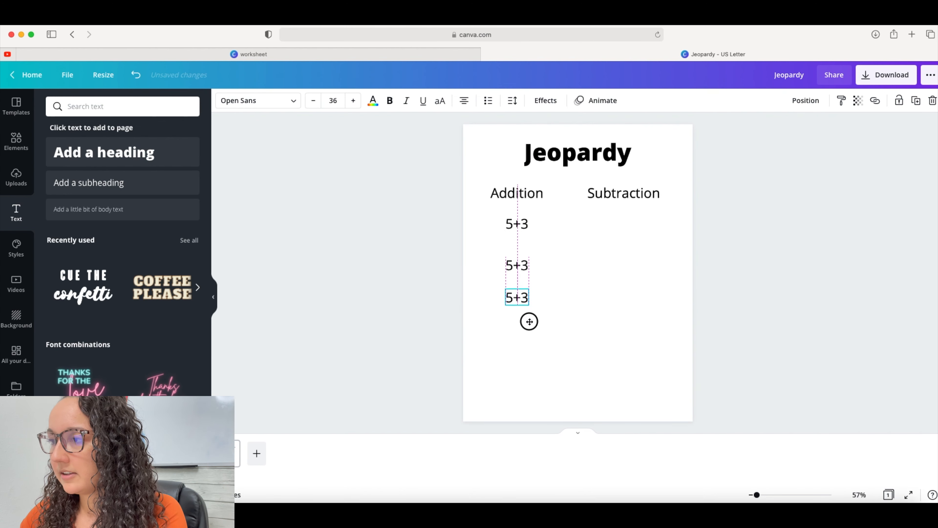
# Paste another copy of the 5+3 question and place it as a fourth row under the Addition column
pyautogui.click(559, 306)
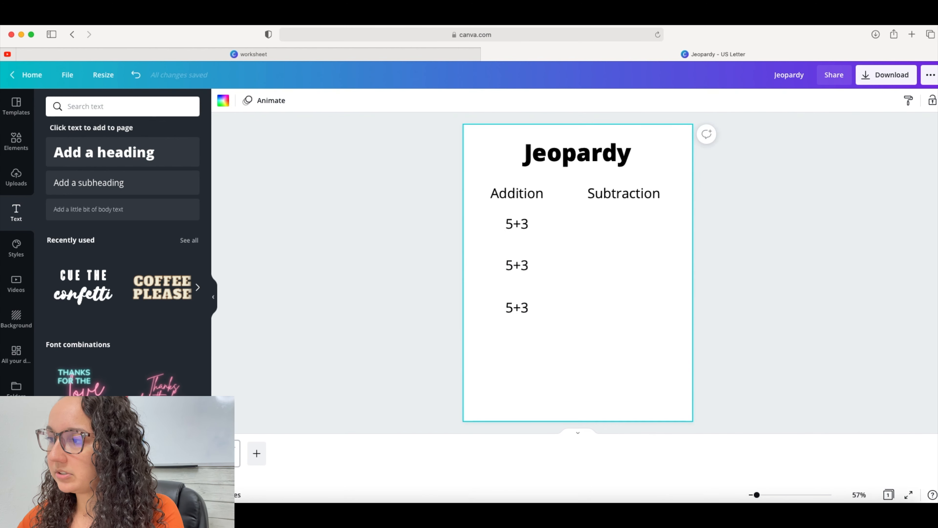
pyautogui.press('super+v')
pyautogui.moveTo(535, 295); pyautogui.dragTo(528, 377)
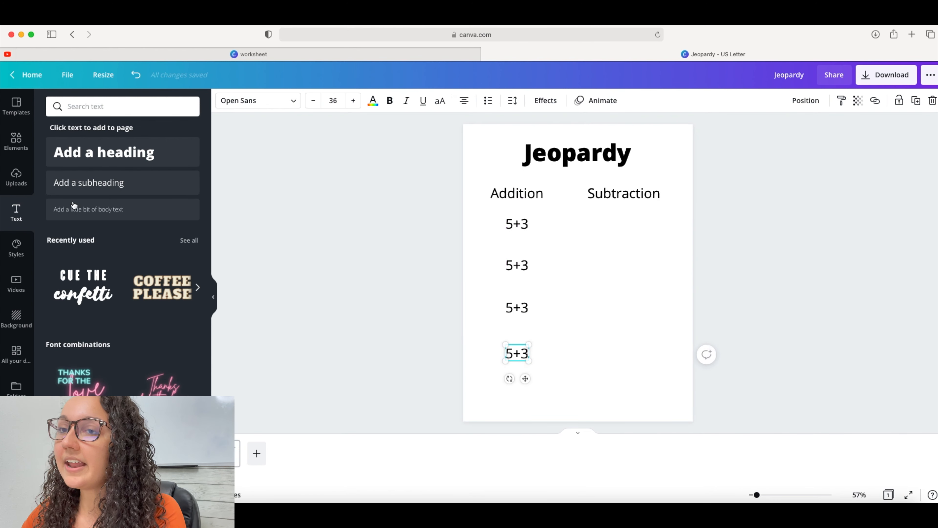
# Search the elements library for number 100 and add a light blue 100 graphic to the page
pyautogui.click(13, 137)
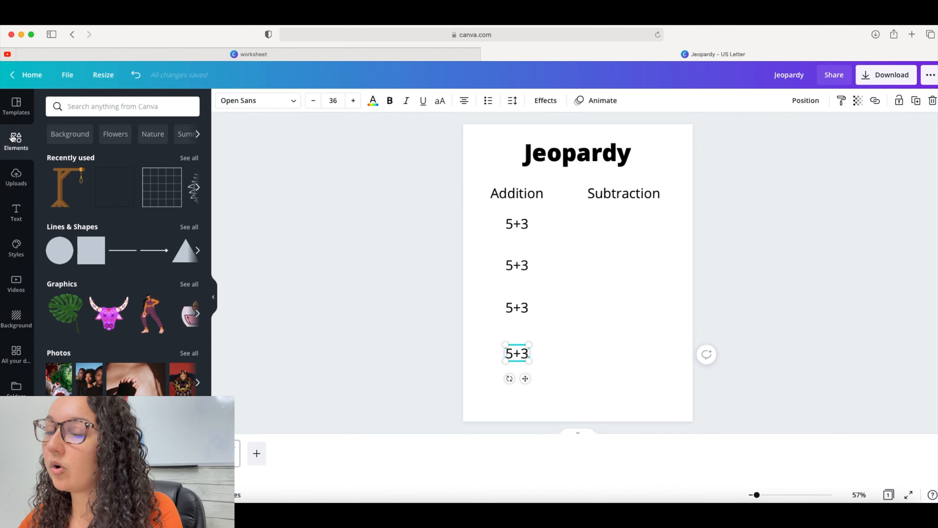
pyautogui.click(105, 107)
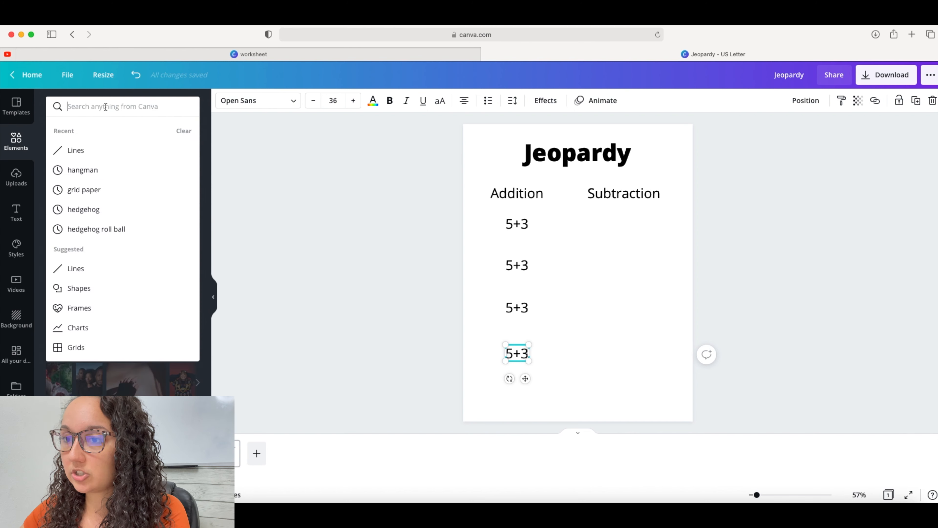
pyautogui.write('mumber')
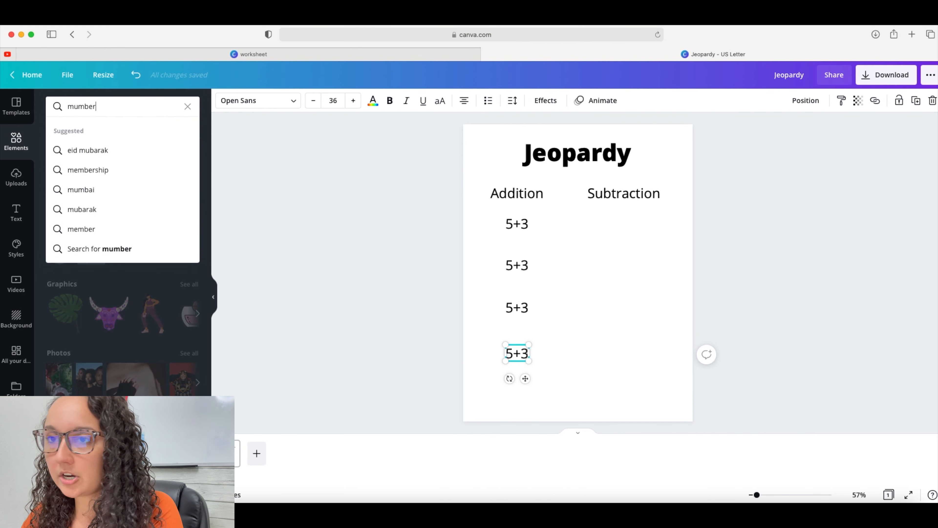
pyautogui.write(' 100')
pyautogui.press('Return')
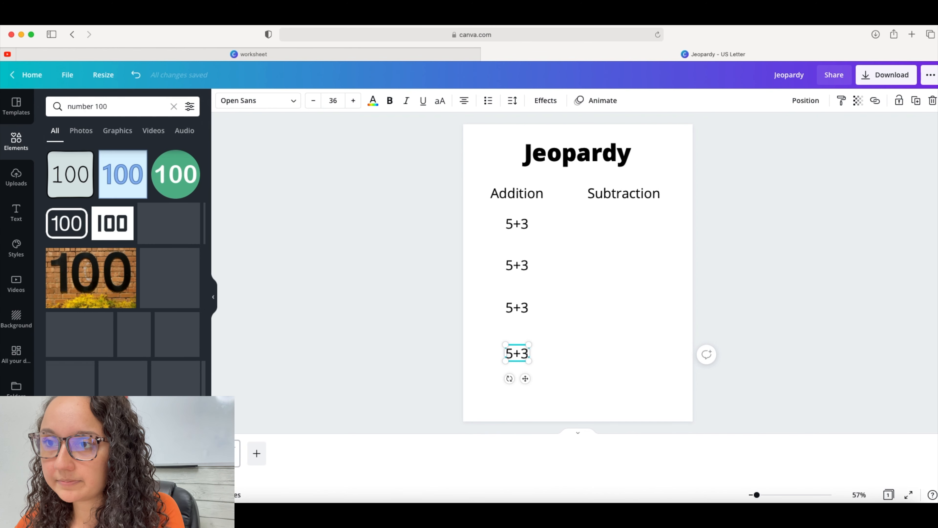
pyautogui.click(128, 180)
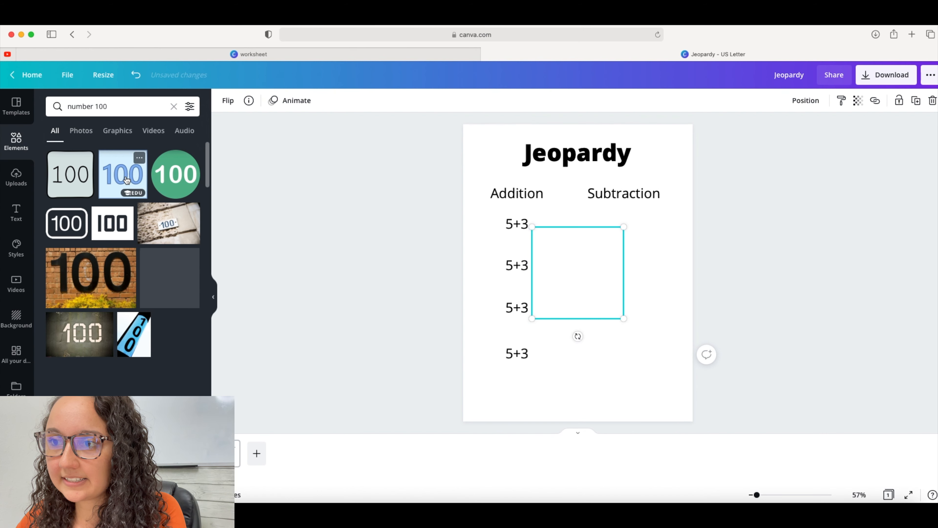
# Filter the results to graphics, delete the placed graphic and add the bold blue 100 tile instead
pyautogui.click(117, 132)
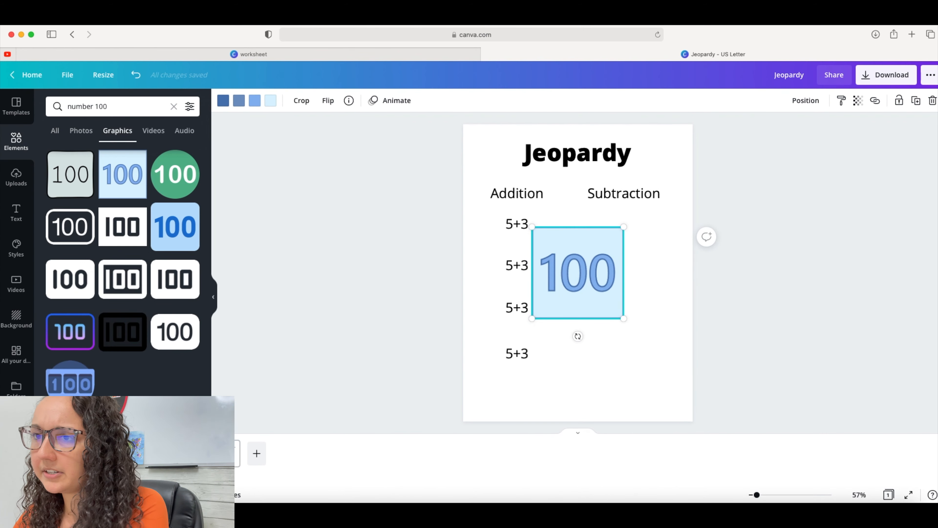
pyautogui.press('Delete')
pyautogui.click(181, 244)
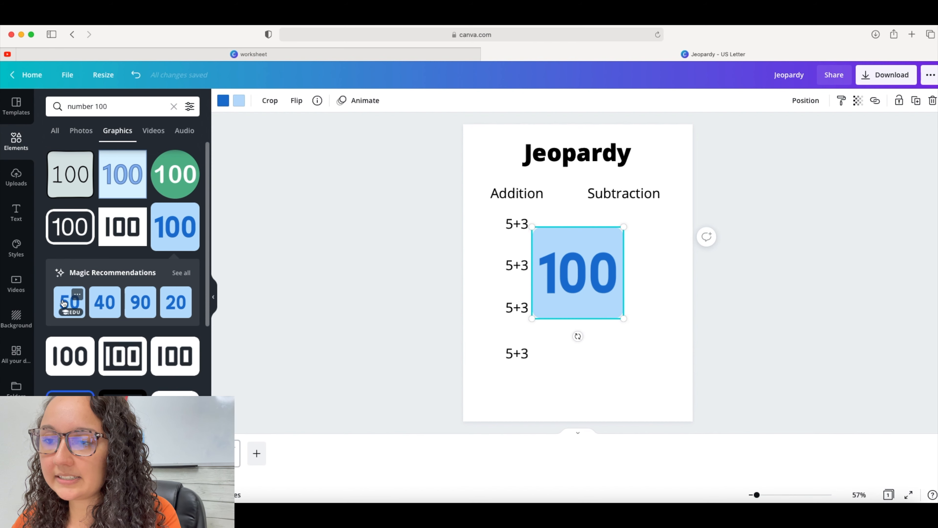
# Shrink the 100 tile over the first 5+3 in the Addition column and bring it to the front
pyautogui.click(185, 273)
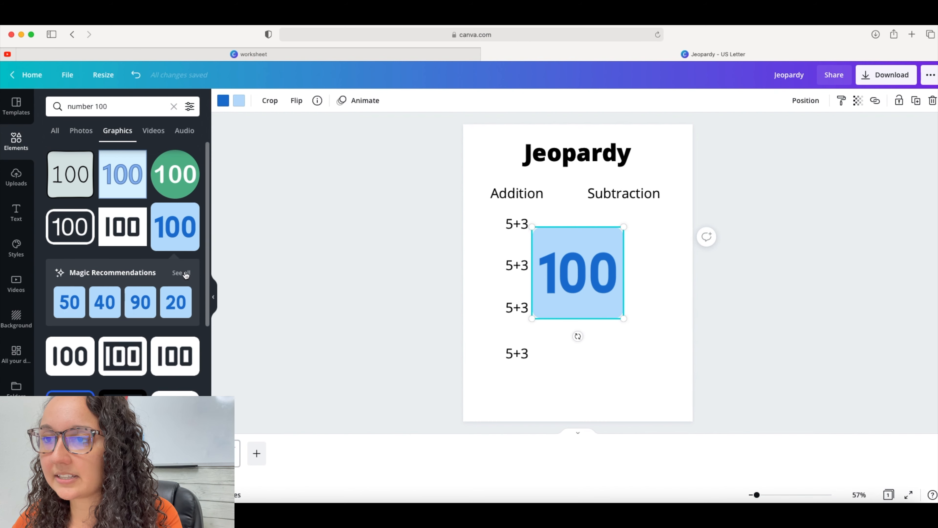
pyautogui.moveTo(622, 314); pyautogui.dragTo(526, 226)
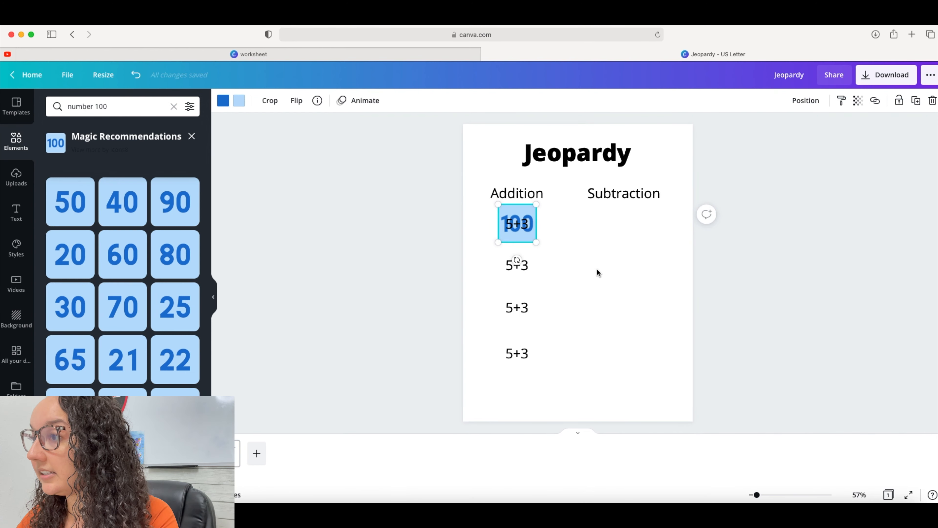
pyautogui.click(801, 103)
pyautogui.click(700, 133)
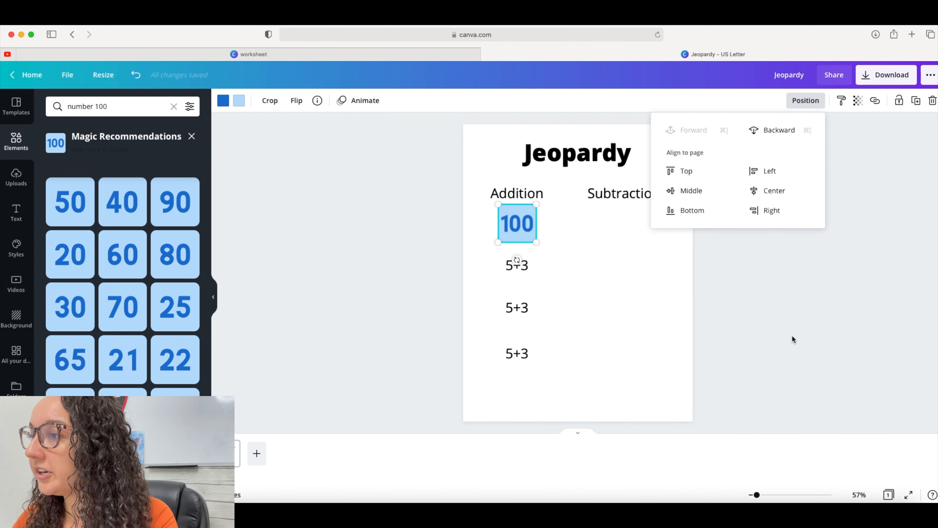
pyautogui.click(792, 336)
pyautogui.click(629, 303)
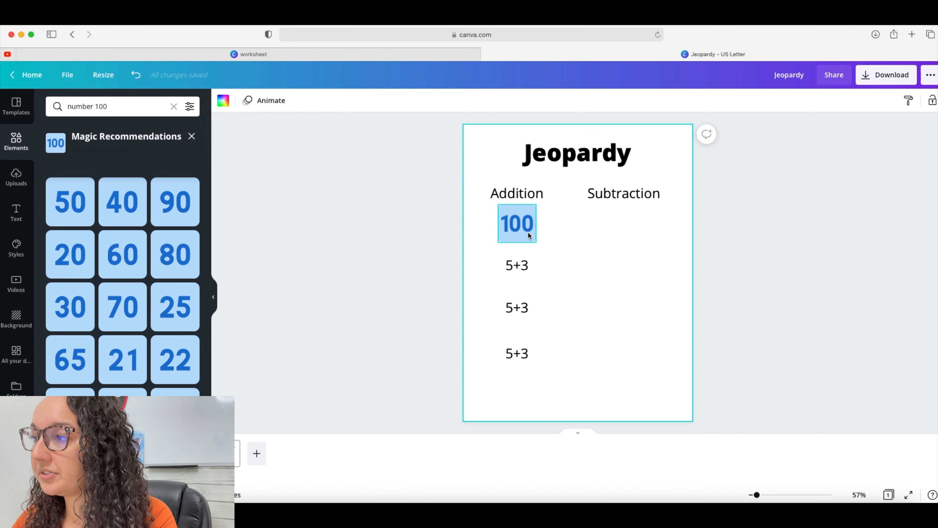
pyautogui.moveTo(525, 229)
pyautogui.mouseDown()
pyautogui.moveTo(482, 229)
pyautogui.moveTo(522, 230)
pyautogui.mouseUp()
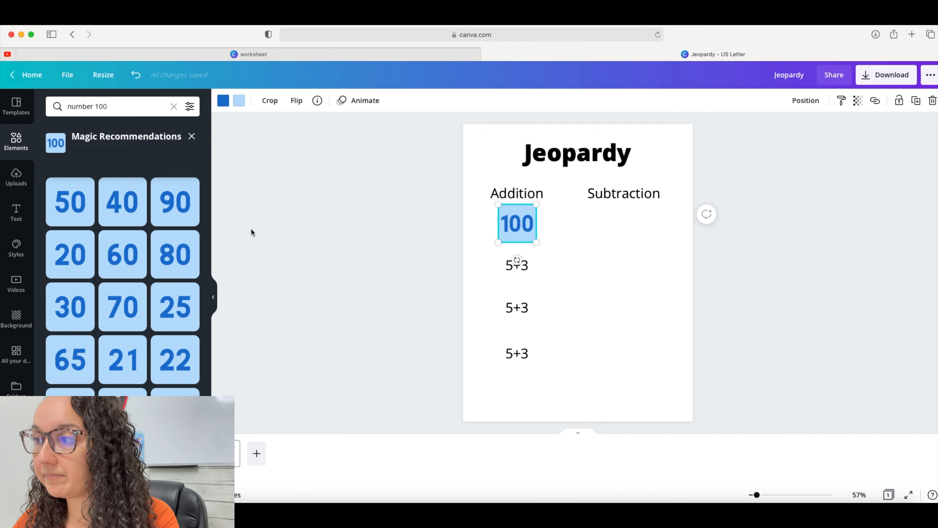
# Add the 90 tile from the recommendations, shrink it over the second 5+3 and bring it forward
pyautogui.click(176, 207)
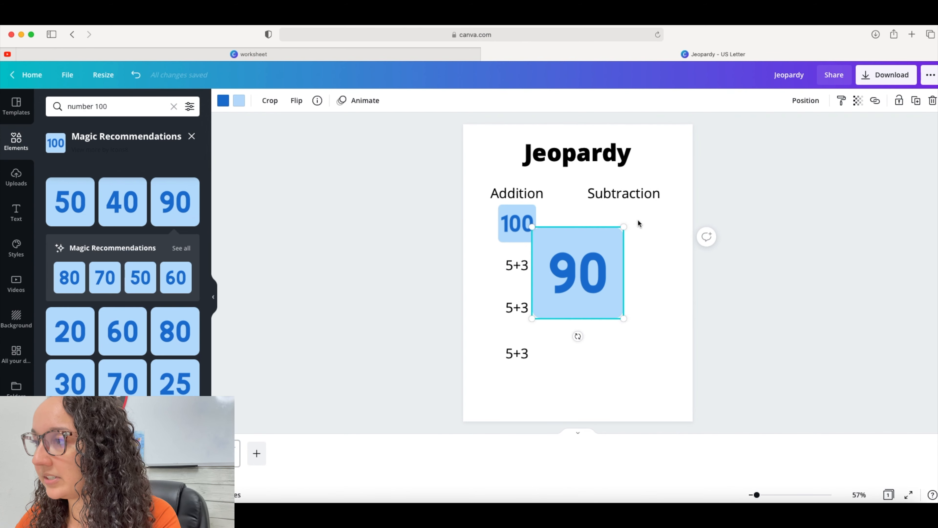
pyautogui.moveTo(624, 226); pyautogui.dragTo(528, 266)
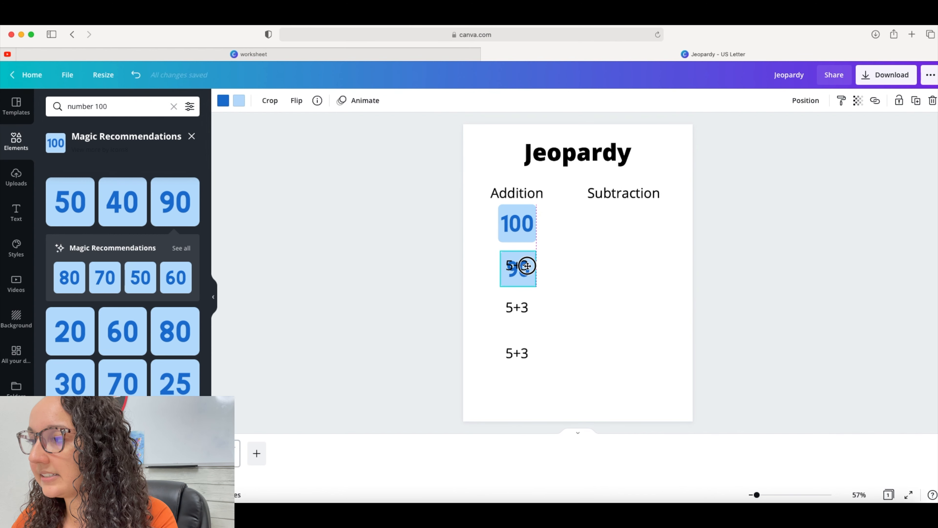
pyautogui.click(806, 100)
pyautogui.click(703, 137)
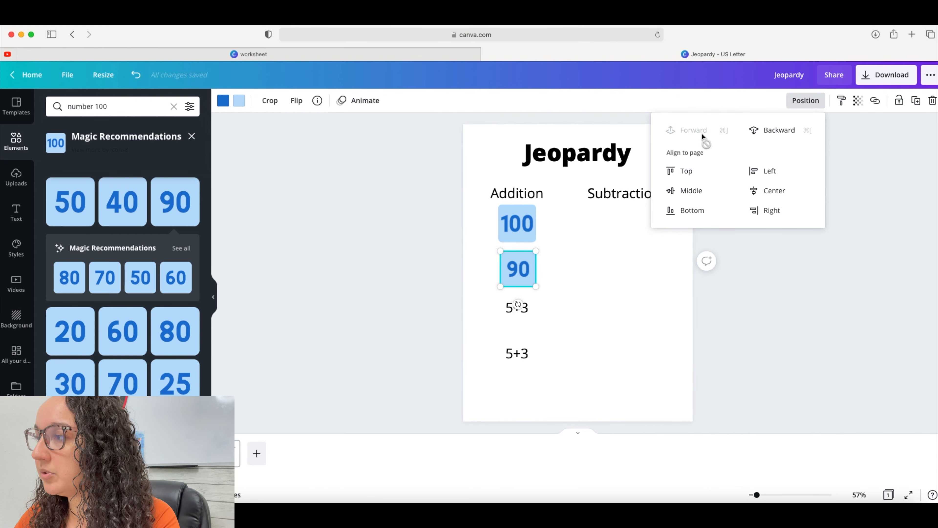
pyautogui.click(621, 276)
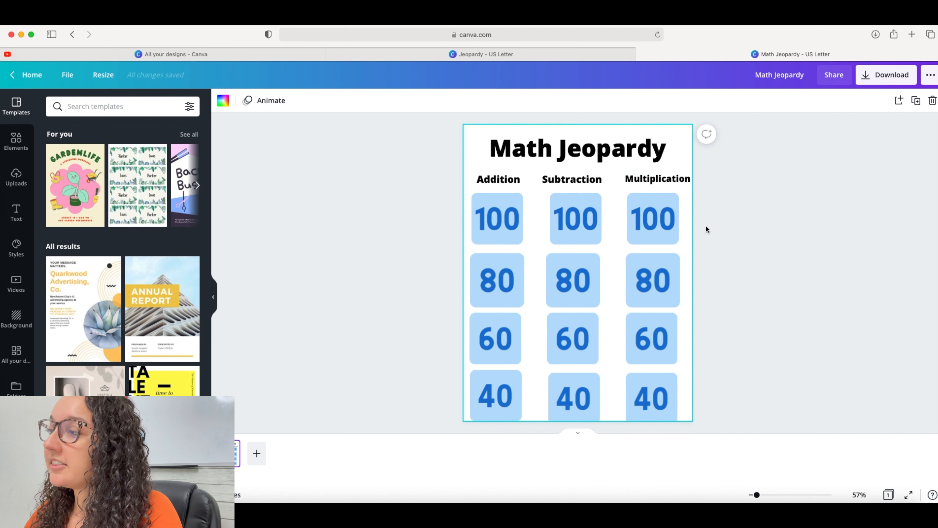
# Slide the first Addition 100 tile aside to reveal the question beneath it, then move it back
pyautogui.moveTo(505, 225); pyautogui.dragTo(455, 225)
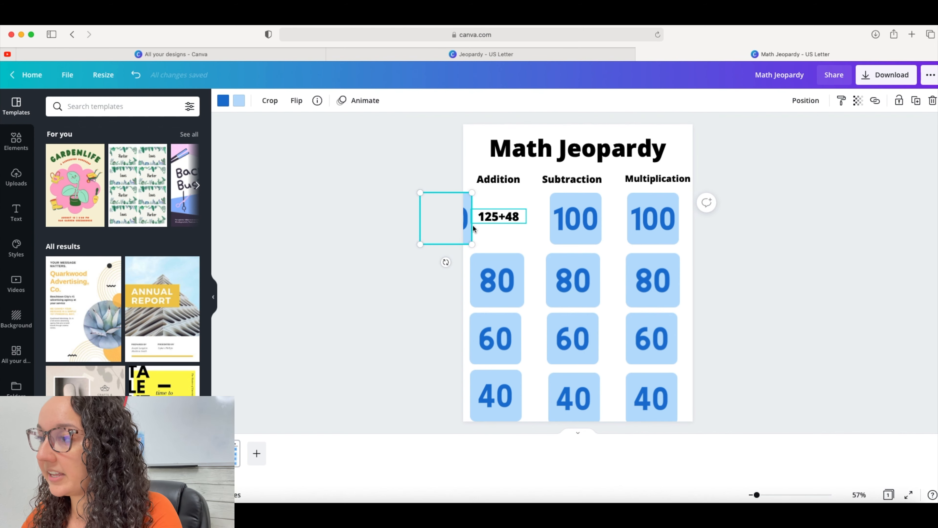
pyautogui.moveTo(464, 221); pyautogui.dragTo(517, 224)
pyautogui.click(830, 264)
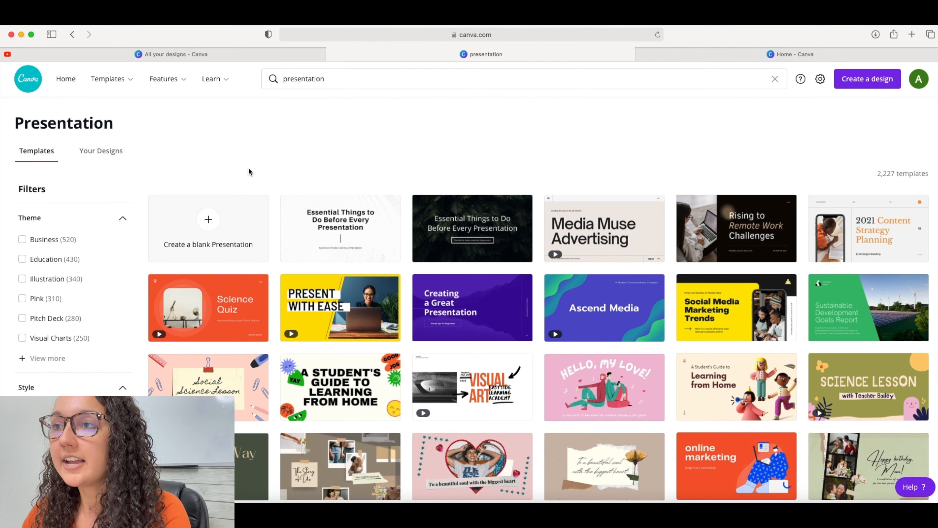
# Create a blank presentation design from the presentation templates page
pyautogui.click(341, 78)
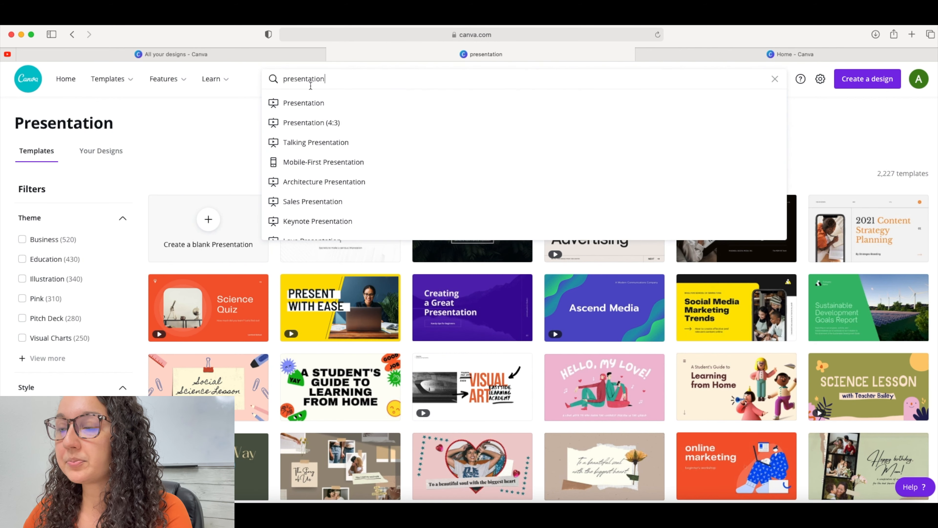
pyautogui.click(210, 219)
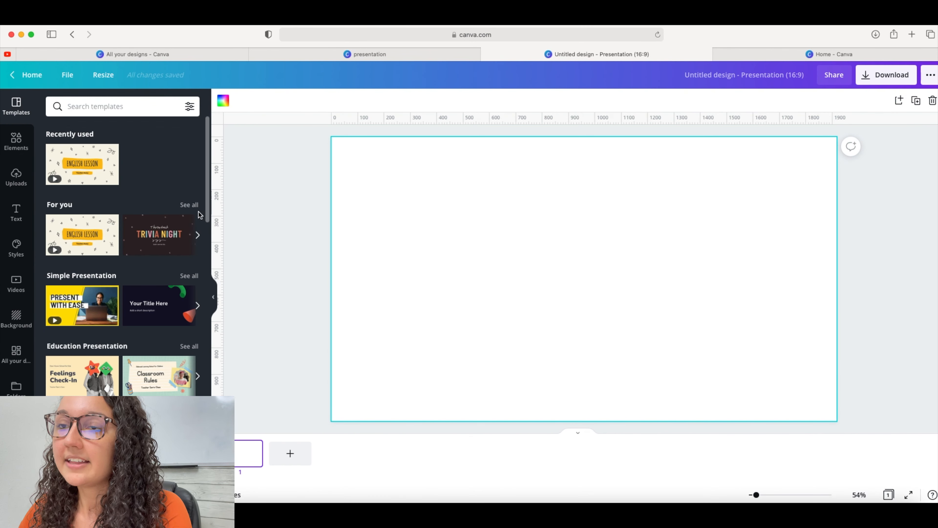
# Search the elements library for grid paper
pyautogui.click(16, 141)
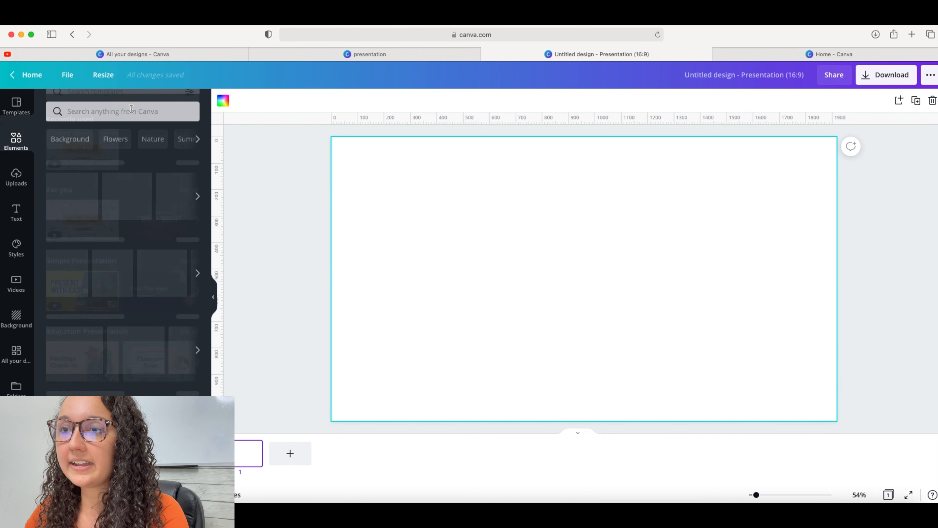
pyautogui.click(130, 106)
pyautogui.write('grid')
pyautogui.press('Return')
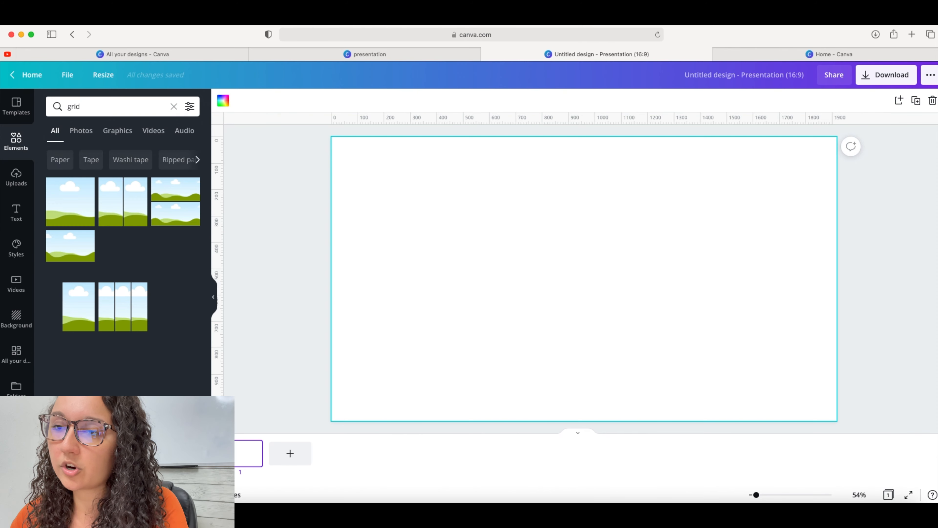
pyautogui.click(132, 109)
pyautogui.write('paper')
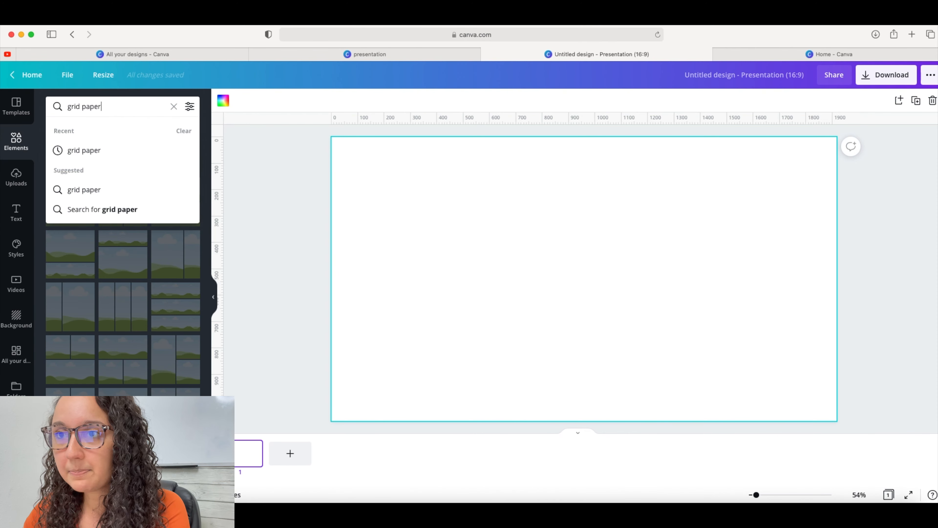
pyautogui.press('Return')
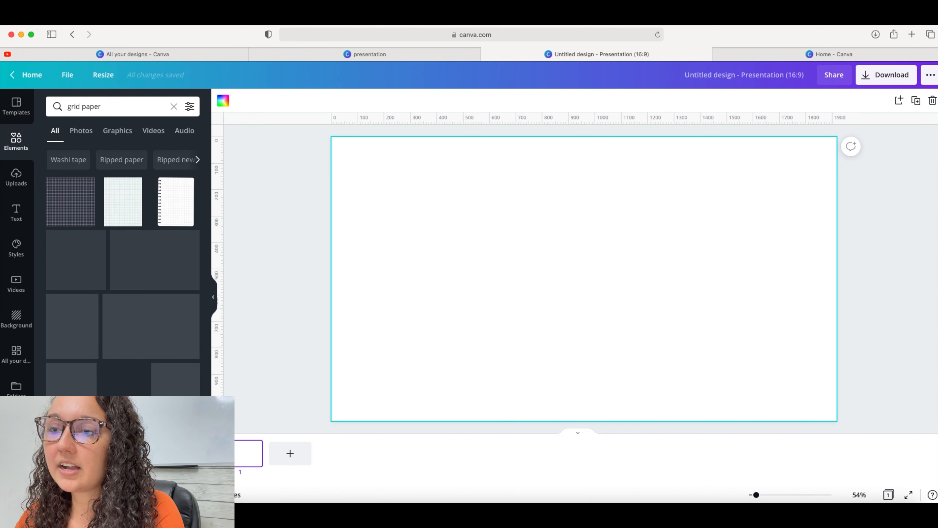
# Filter the grid paper results to graphics and add a square grid graphic to the slide
pyautogui.scroll(-5, 178, 261)
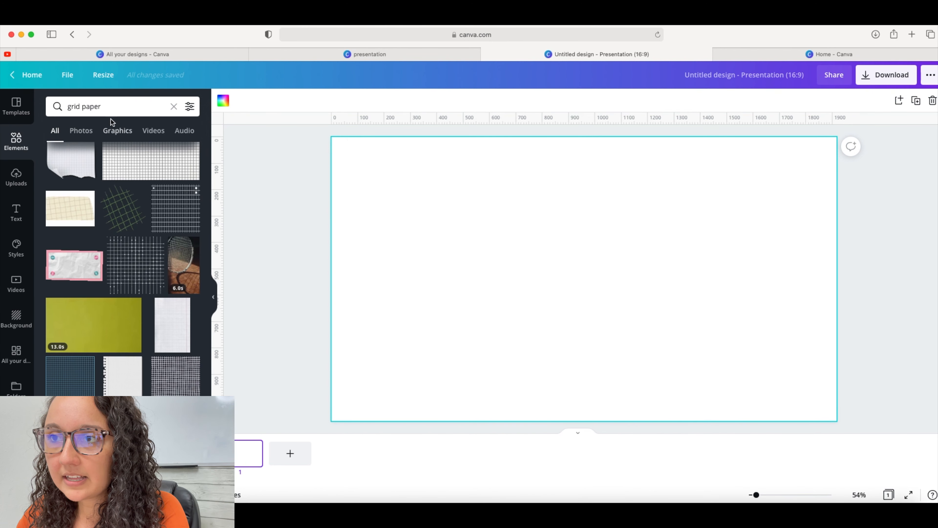
pyautogui.click(119, 131)
pyautogui.scroll(-2, 176, 241)
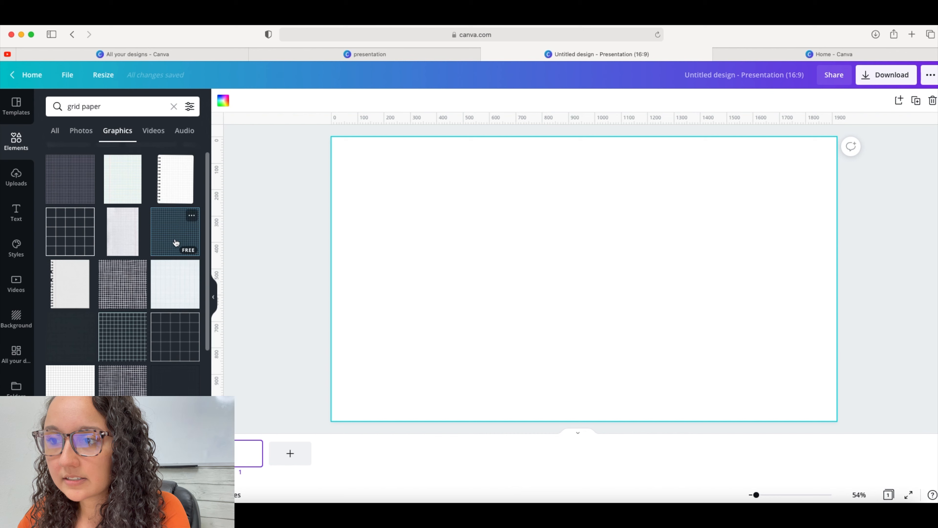
pyautogui.scroll(-1, 176, 294)
pyautogui.click(172, 293)
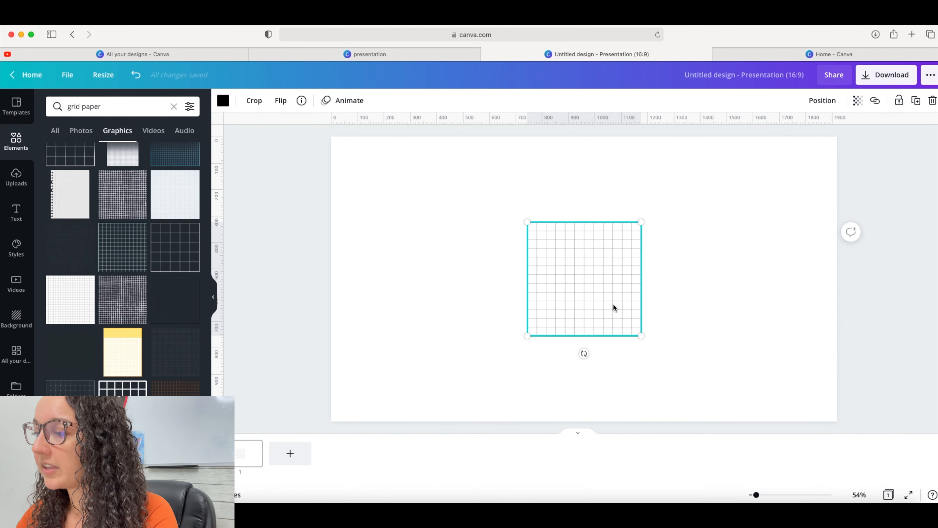
# Move and enlarge the grid graphic, then crop it from the top-right corner to a smaller block of cells
pyautogui.moveTo(611, 303); pyautogui.dragTo(537, 262)
pyautogui.moveTo(566, 292); pyautogui.dragTo(661, 344)
pyautogui.click(255, 98)
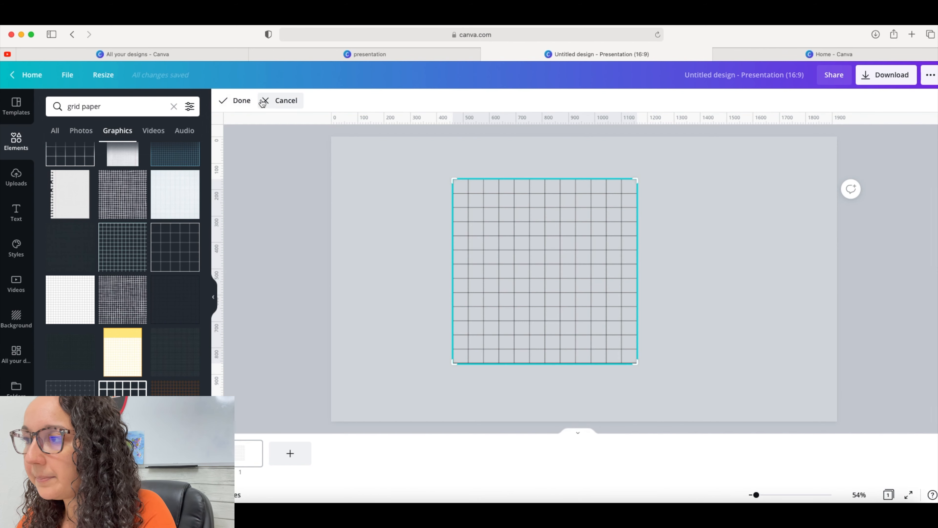
pyautogui.moveTo(636, 182); pyautogui.dragTo(608, 274)
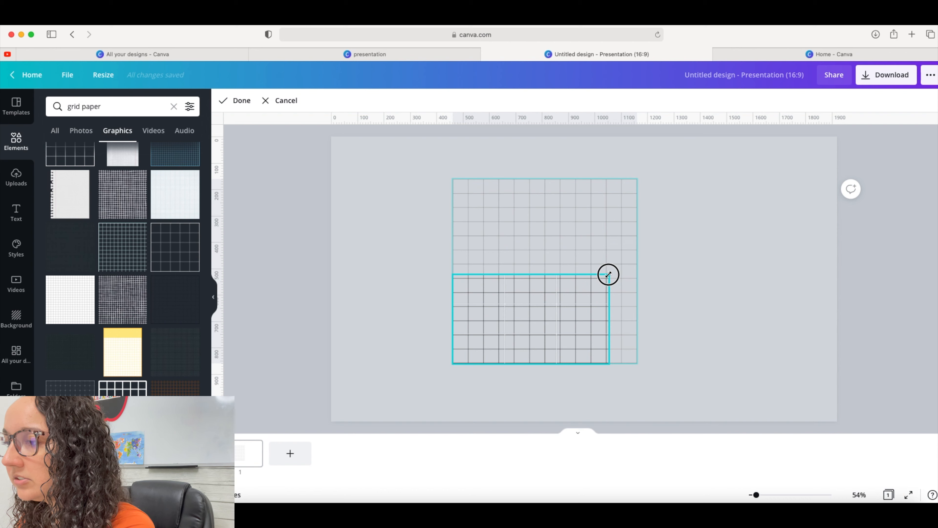
pyautogui.moveTo(608, 274); pyautogui.dragTo(561, 277)
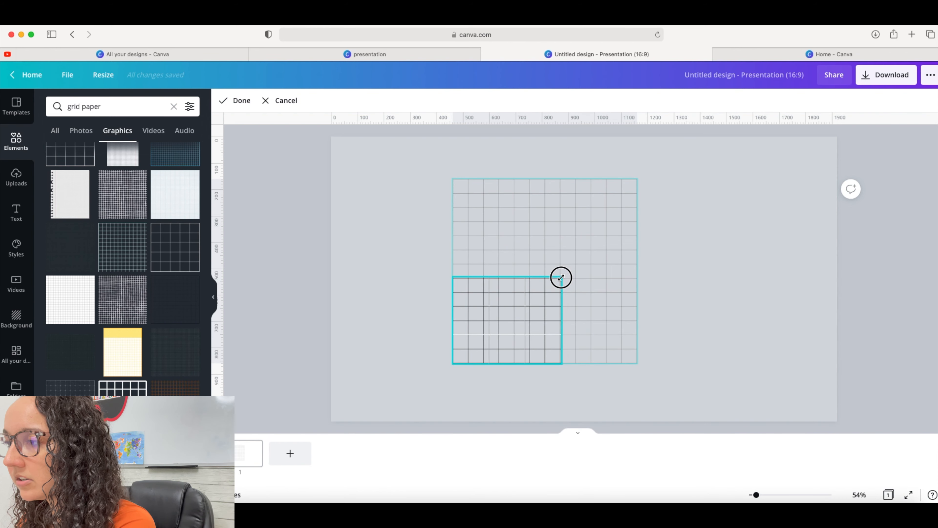
pyautogui.click(237, 102)
# Reposition and enlarge the cropped grid on the slide
pyautogui.click(605, 321)
pyautogui.moveTo(541, 335); pyautogui.dragTo(554, 226)
pyautogui.moveTo(577, 269); pyautogui.dragTo(710, 385)
pyautogui.moveTo(656, 304); pyautogui.dragTo(650, 323)
pyautogui.click(762, 325)
pyautogui.click(659, 324)
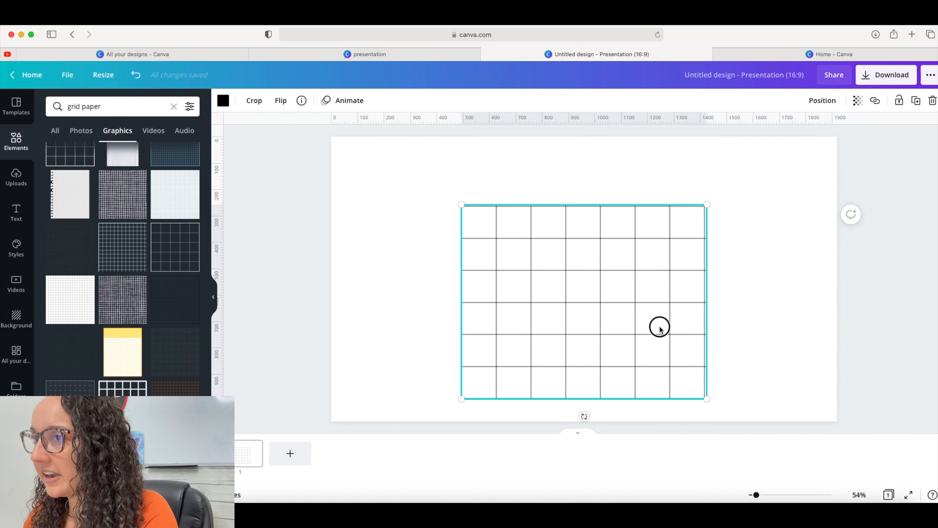
# Reopen the crop on the grid, adjust its corners slightly and confirm
pyautogui.click(254, 100)
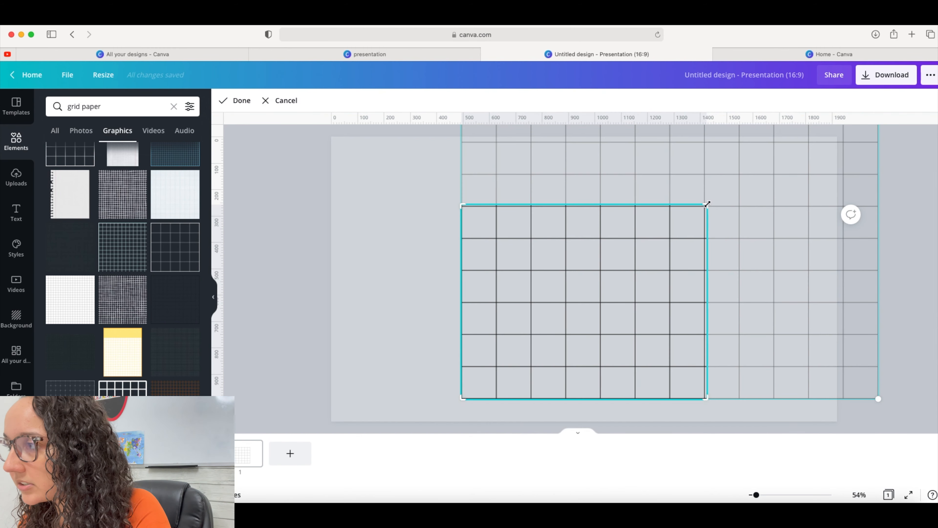
pyautogui.moveTo(707, 204); pyautogui.dragTo(708, 205)
pyautogui.moveTo(708, 399); pyautogui.dragTo(706, 398)
pyautogui.click(239, 105)
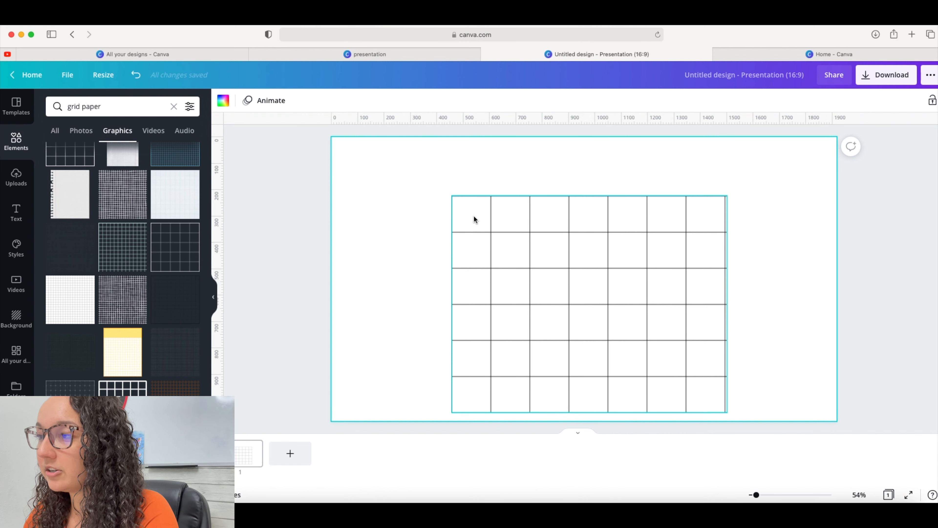
# Add a heading text box into the grid's top-left cell and replace its text with A
pyautogui.click(17, 211)
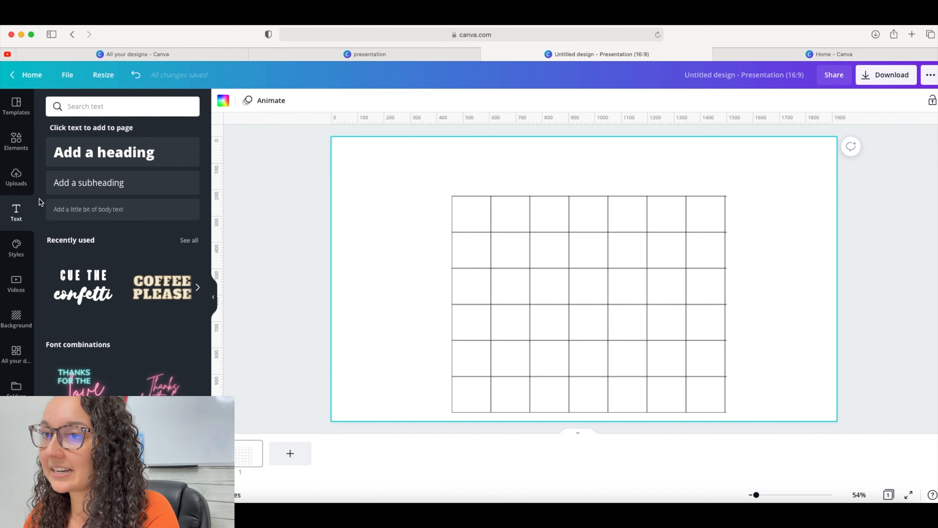
pyautogui.click(104, 157)
pyautogui.moveTo(621, 281); pyautogui.dragTo(455, 256)
pyautogui.click(415, 259)
pyautogui.moveTo(513, 272); pyautogui.dragTo(490, 219)
pyautogui.doubleClick(474, 209)
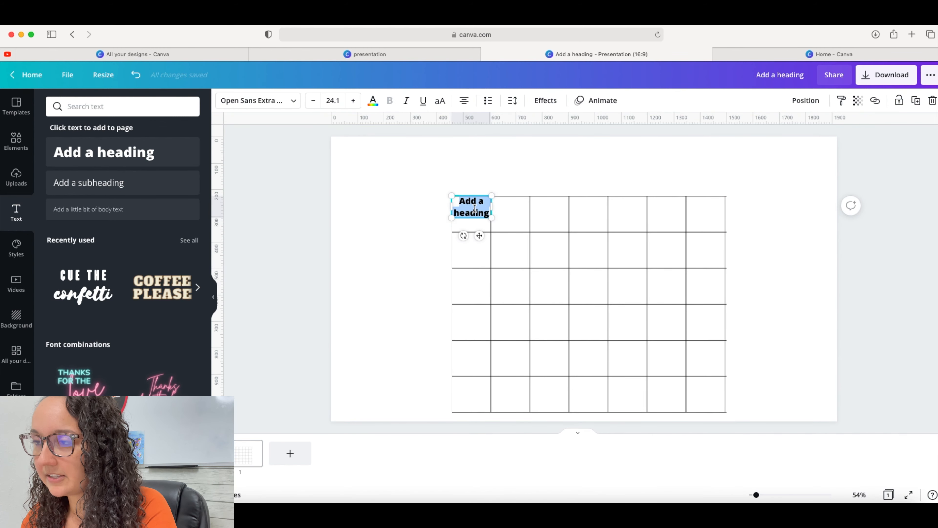
pyautogui.write('A')
pyautogui.click(405, 285)
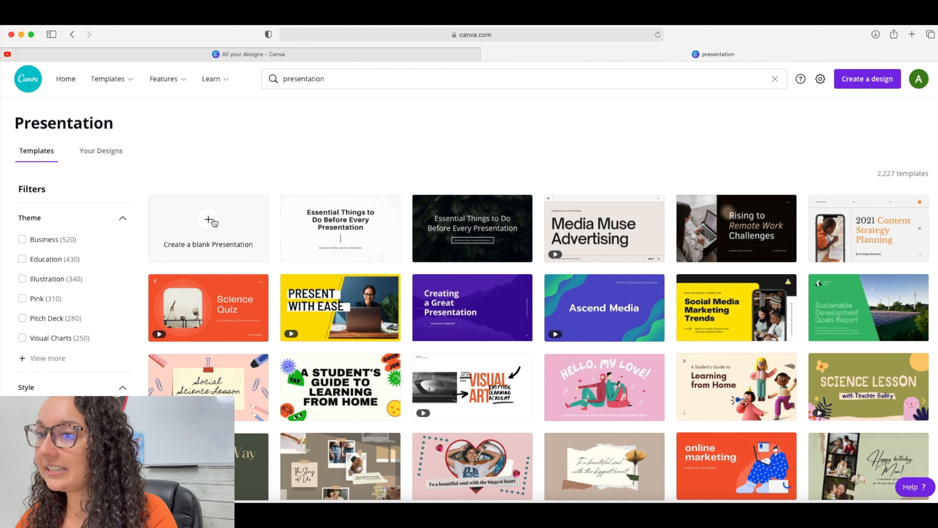
# Create a blank presentation, search the elements for lines and add a plain straight line to the slide
pyautogui.click(210, 221)
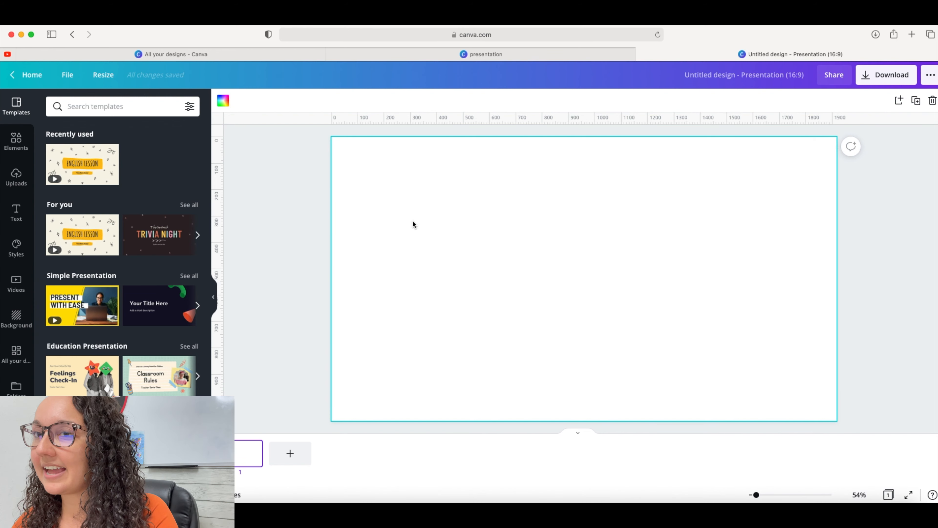
pyautogui.click(12, 144)
pyautogui.click(104, 107)
pyautogui.write('lines')
pyautogui.press('Return')
pyautogui.click(71, 359)
pyautogui.moveTo(808, 279); pyautogui.dragTo(439, 279)
pyautogui.click(427, 294)
pyautogui.click(418, 277)
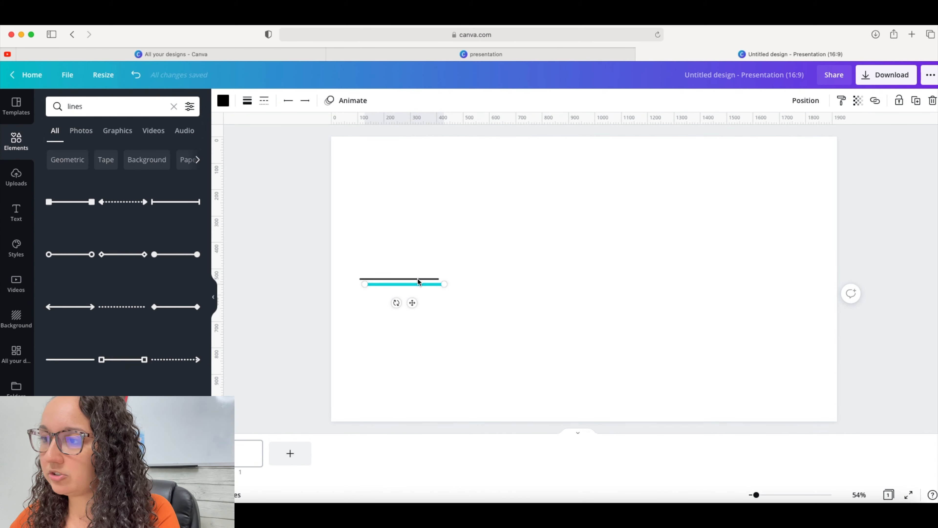
# Duplicate and rotate the lines into a bracket shape: a vertical line with short horizontal lines at its top and bottom
pyautogui.moveTo(391, 297); pyautogui.dragTo(355, 277)
pyautogui.moveTo(387, 292); pyautogui.dragTo(346, 248)
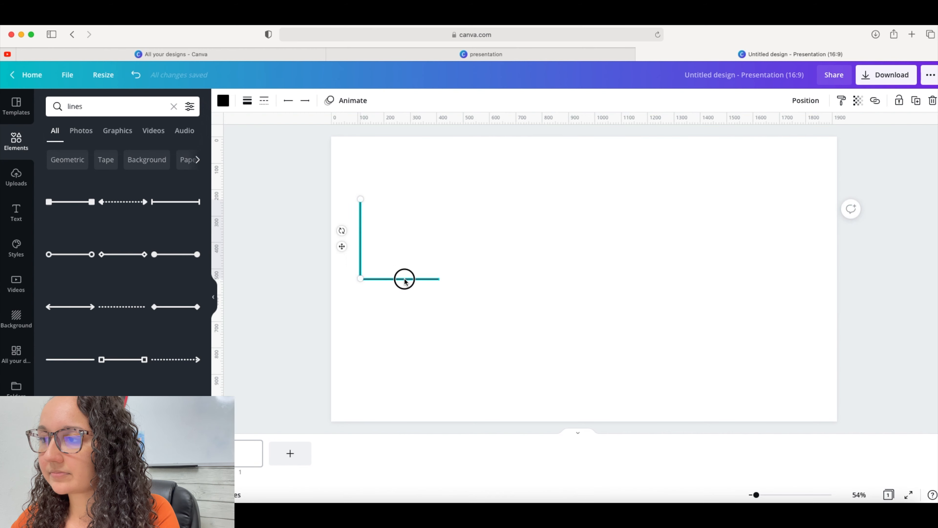
pyautogui.click(405, 279)
pyautogui.moveTo(441, 281); pyautogui.dragTo(390, 200)
pyautogui.press('super+c')
pyautogui.press('super+v')
pyautogui.moveTo(406, 200); pyautogui.dragTo(388, 199)
pyautogui.click(445, 237)
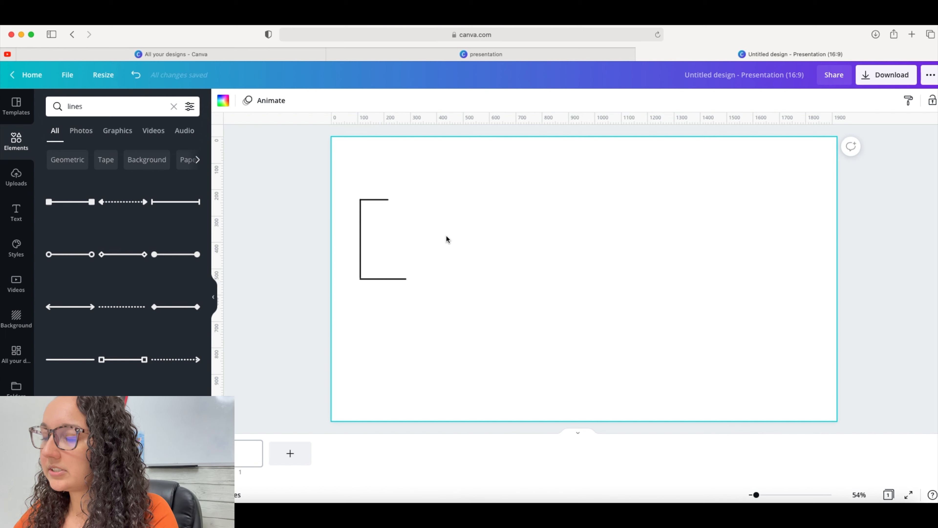